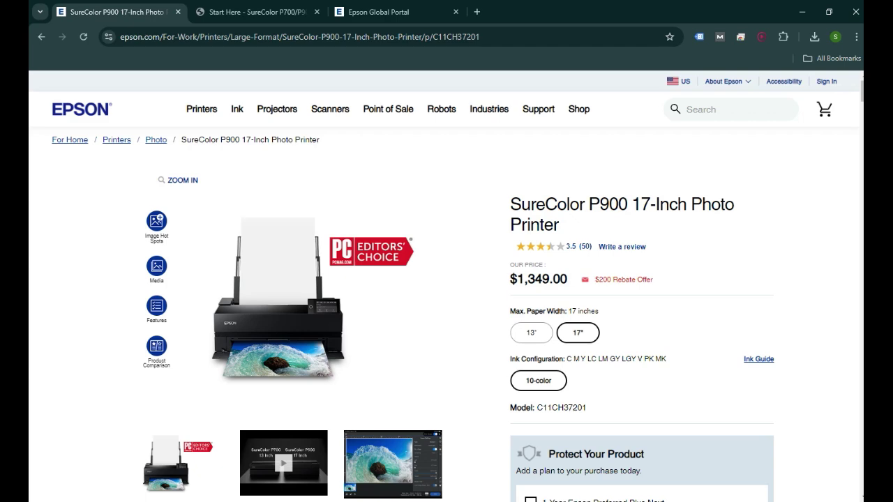
click(258, 12)
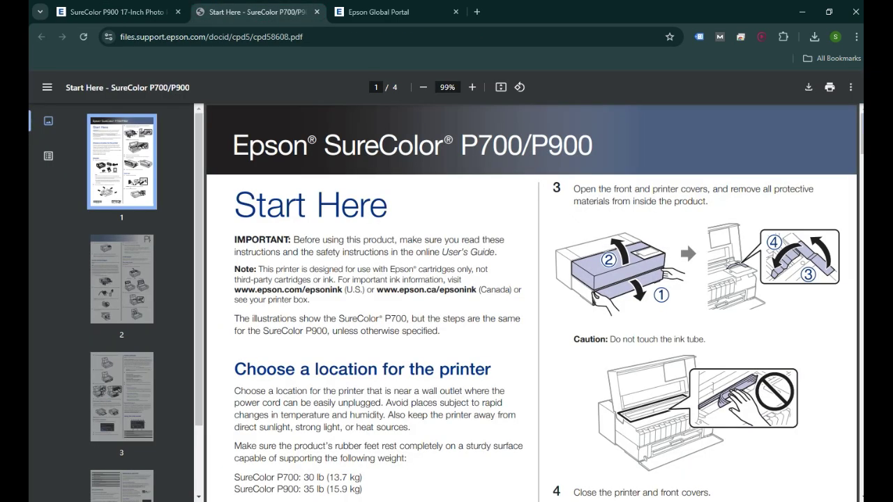
scroll(426, 290, down, 3)
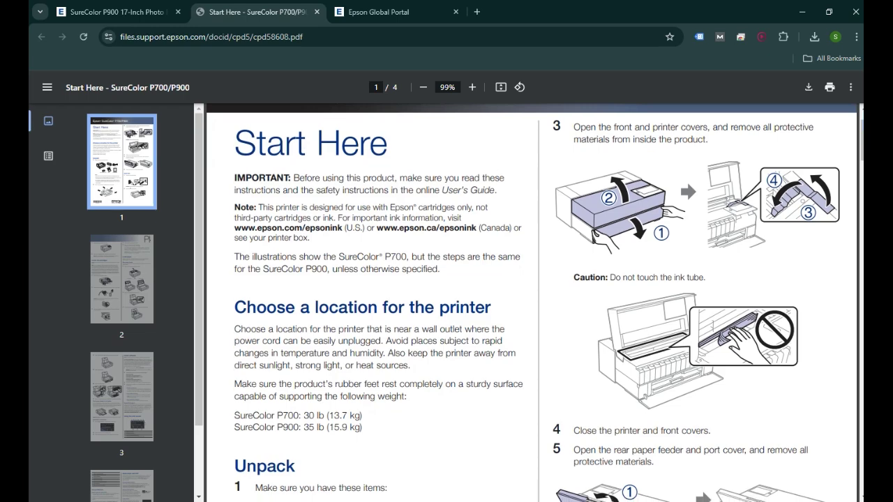
scroll(447, 300, down, 5)
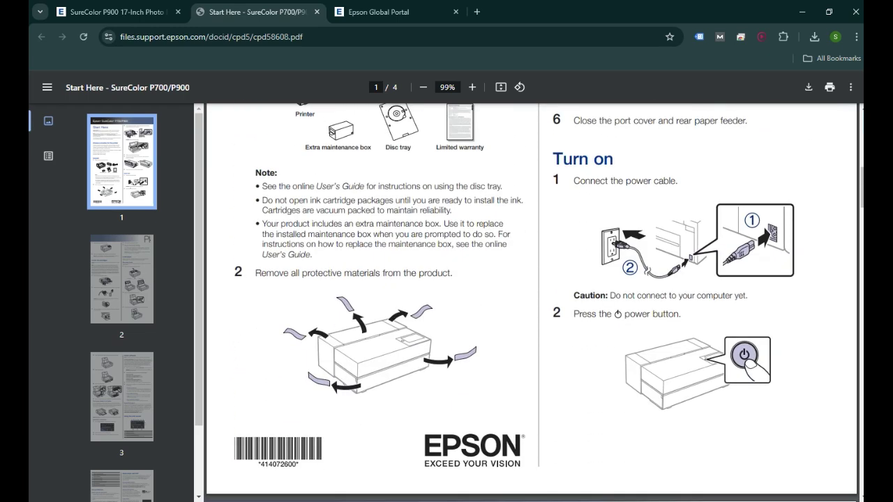
scroll(532, 303, up, 8)
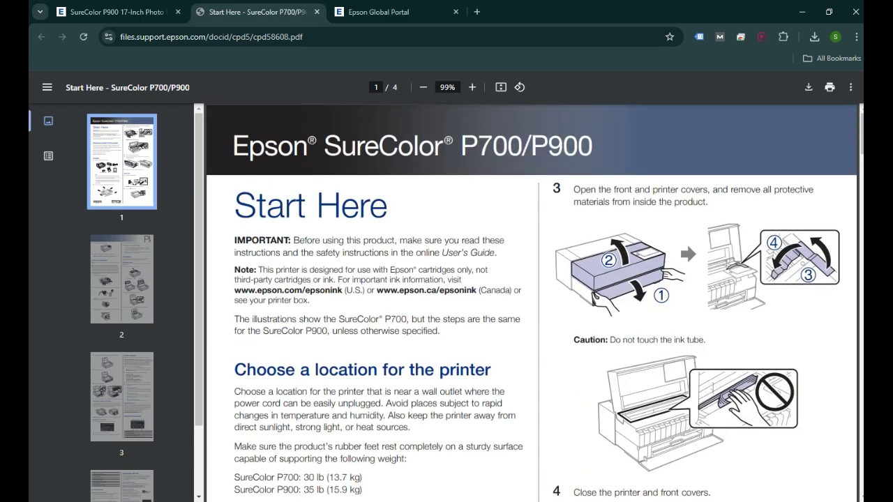
scroll(532, 300, down, 3)
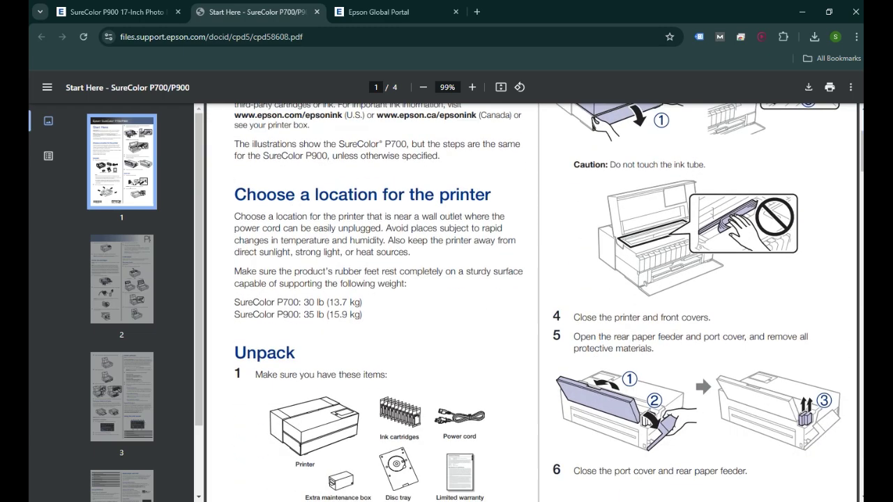
scroll(531, 300, down, 5)
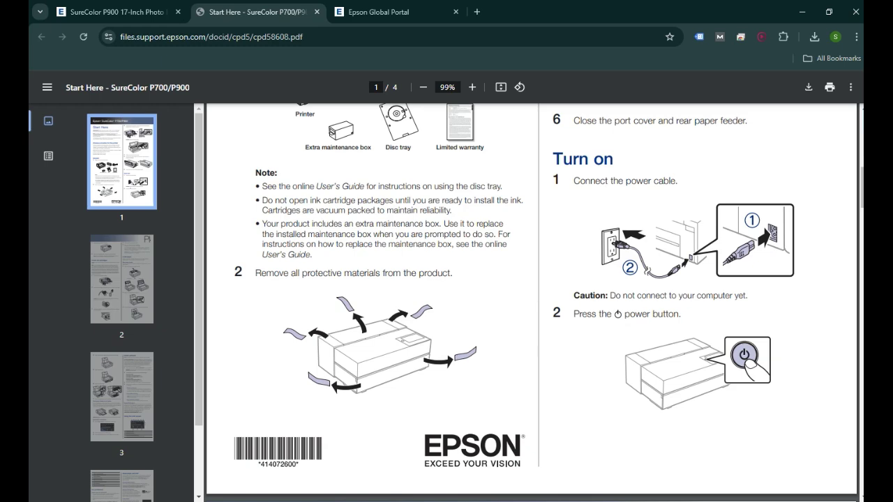
scroll(532, 302, up, 5)
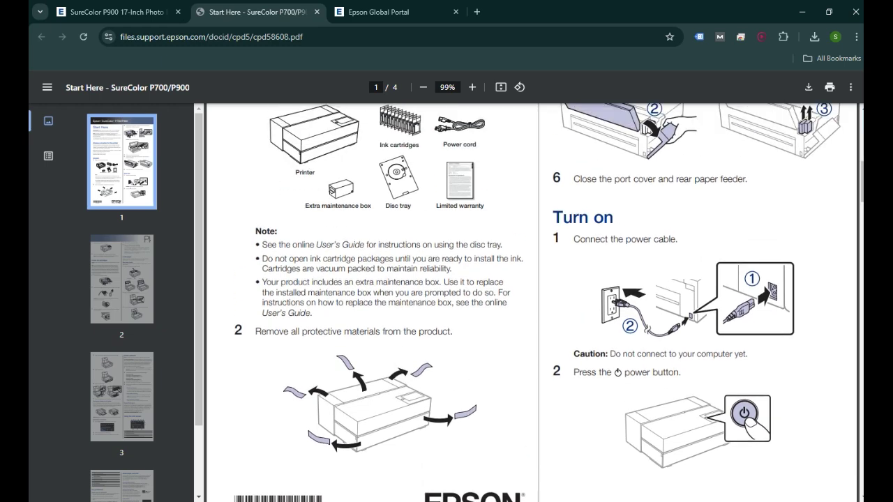
scroll(532, 302, up, 4)
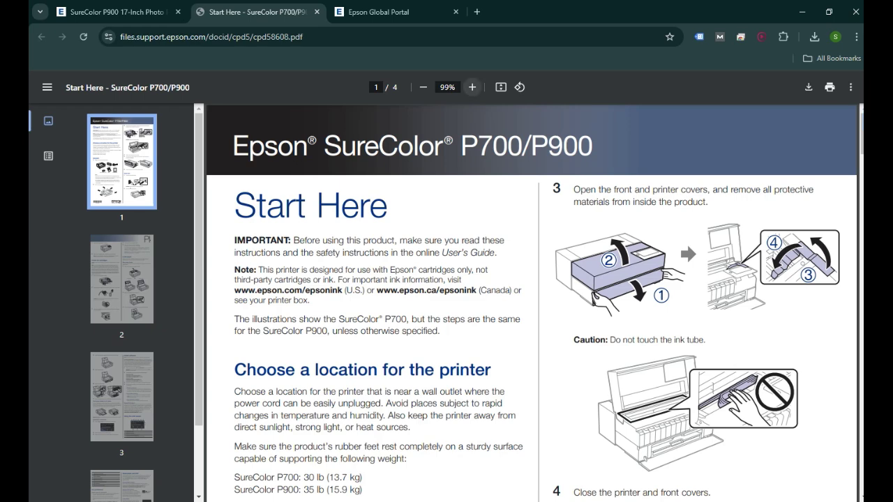
Step: From the Epson Global Portal, open the Epson USA site and its Printers support page
key(ctrl+Tab)
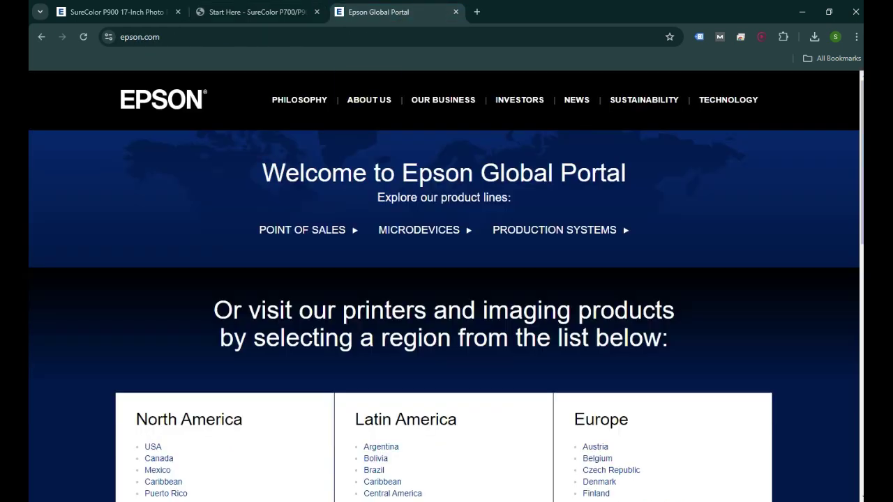
click(419, 36)
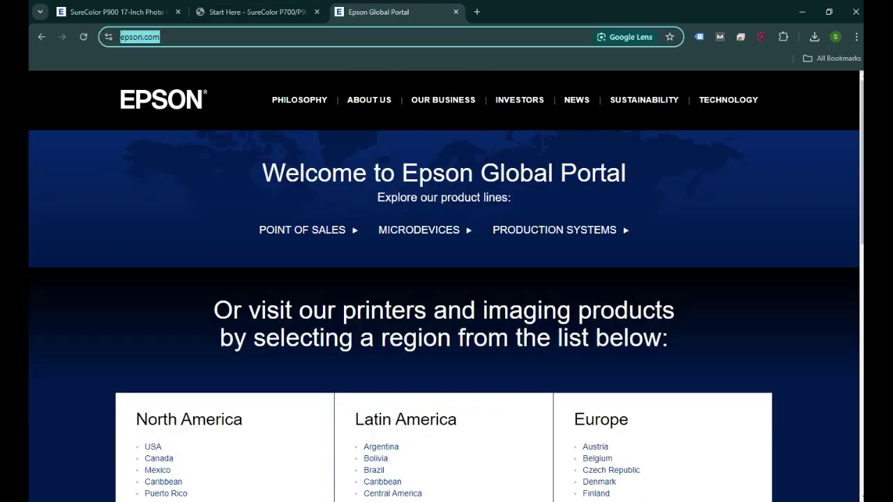
click(153, 447)
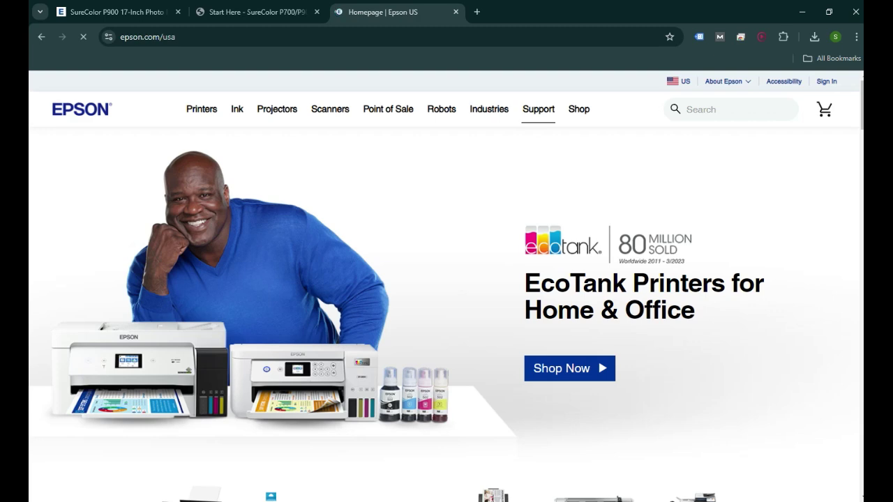
mouse_move(539, 109)
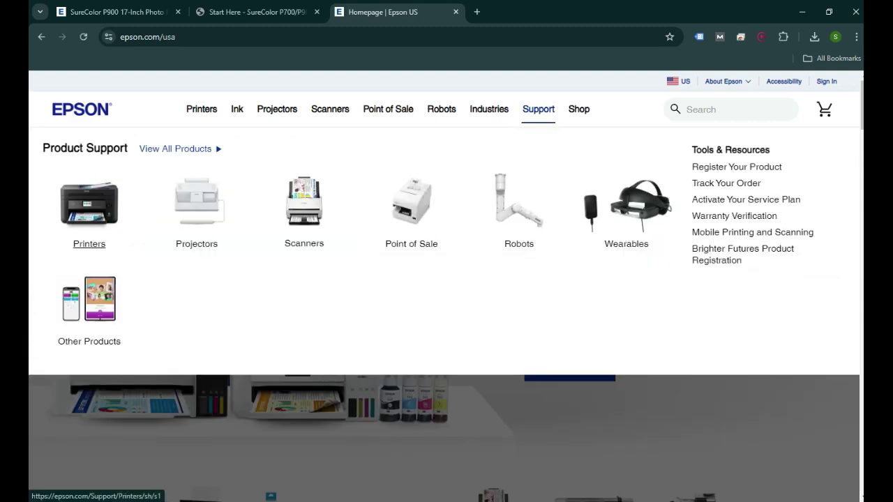
click(90, 243)
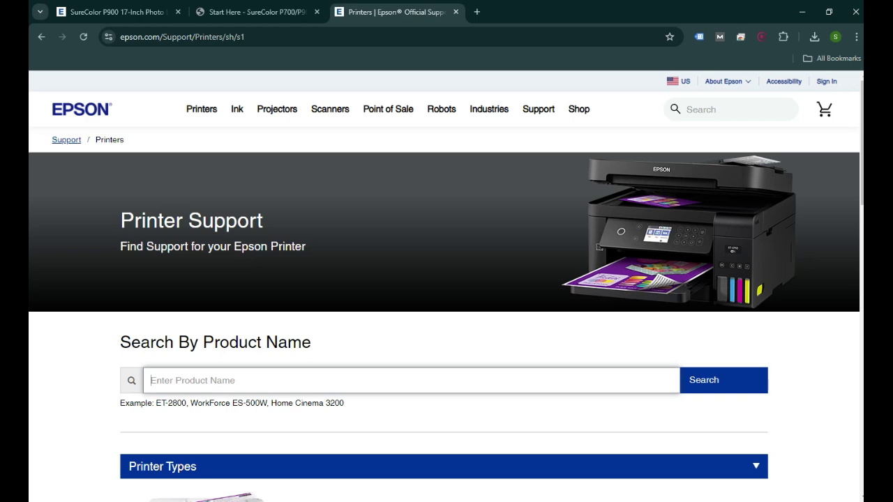
Step: Search for 'SURECOLOR P900' and open the Epson SureColor P900 support page
text(SUREC)
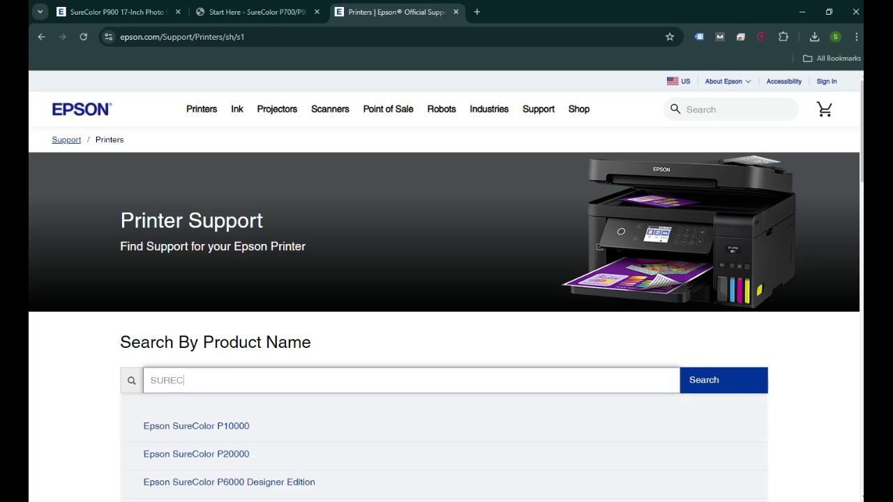
text(OLOR P900)
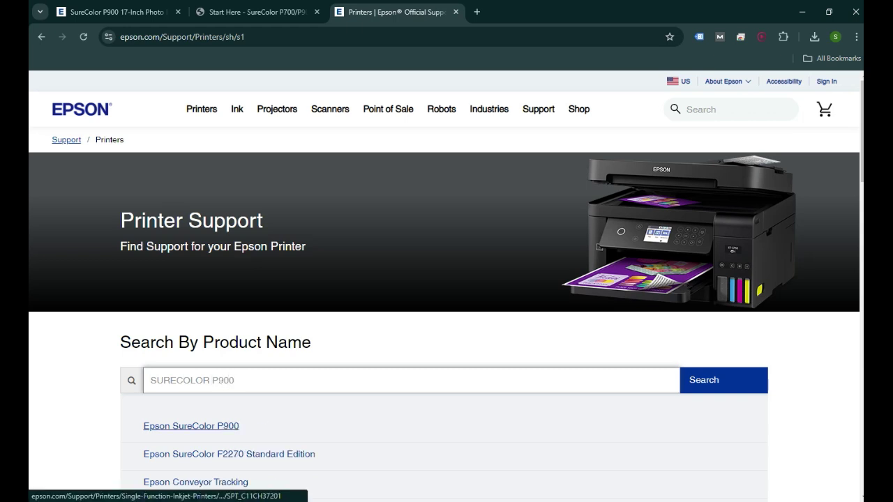
click(216, 425)
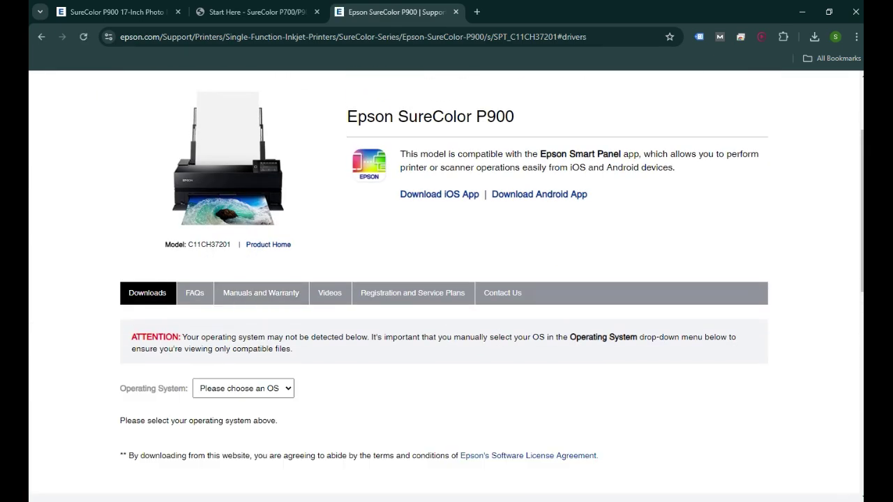
Step: Choose Windows 10 64-bit in the Operating System dropdown
click(243, 388)
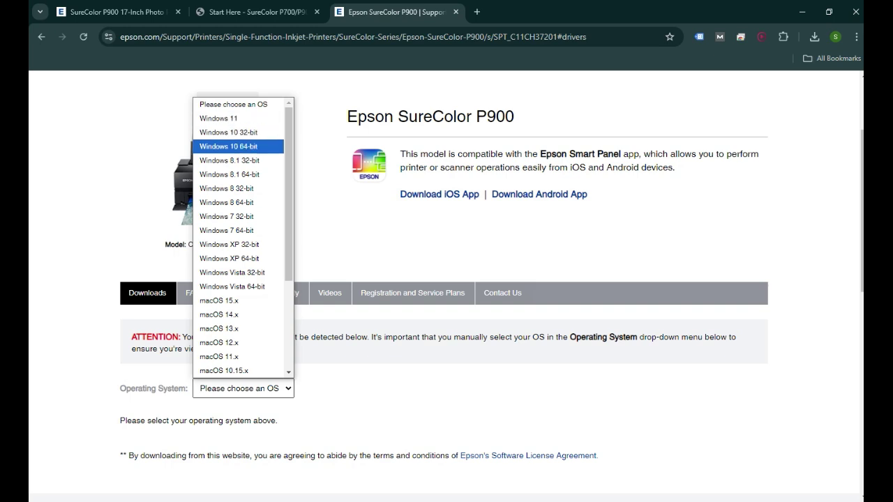
scroll(230, 183, down, 3)
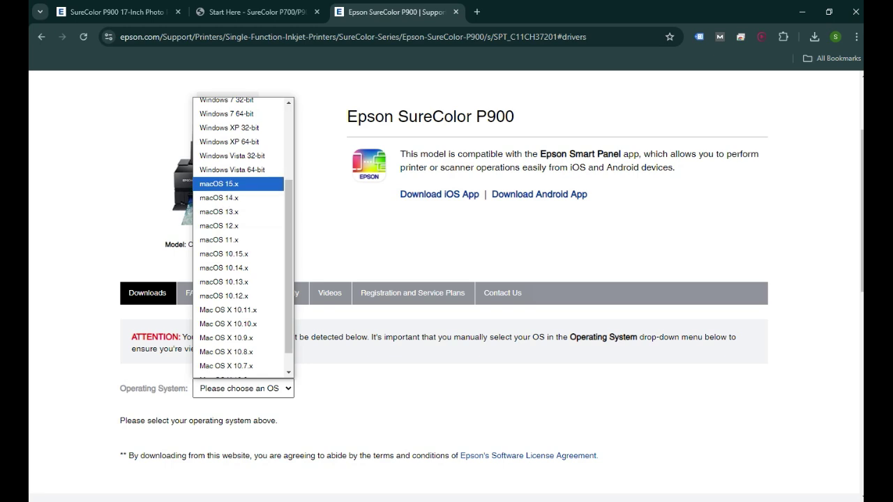
scroll(230, 184, down, 1)
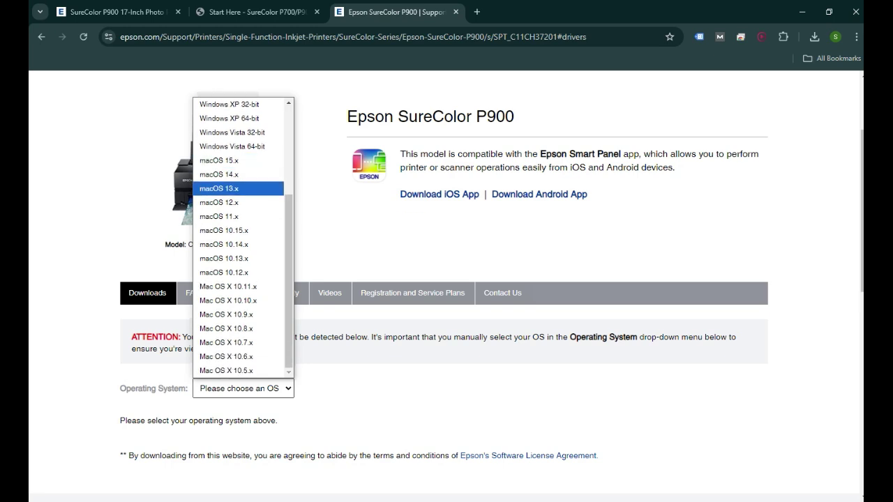
scroll(230, 286, up, 4)
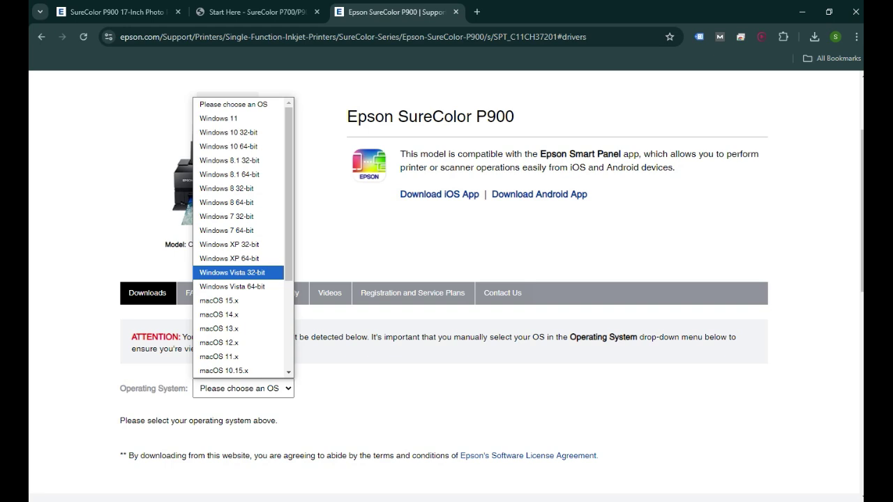
click(243, 388)
click(242, 389)
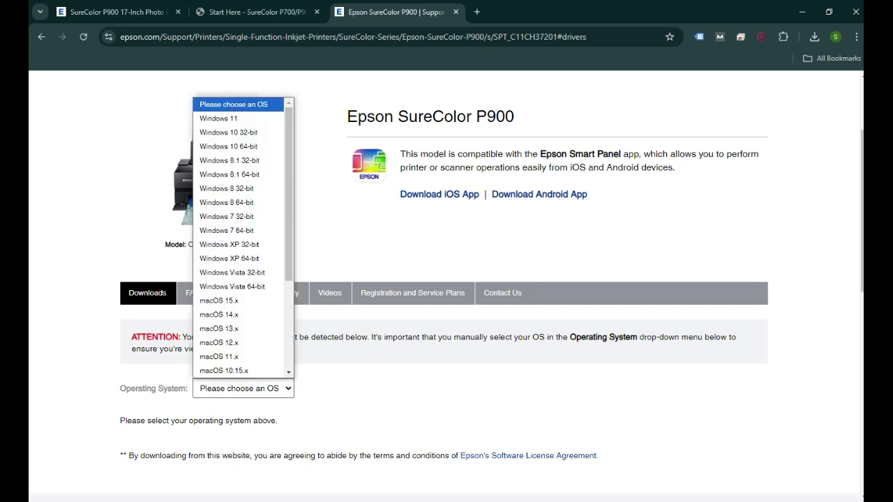
key(Down)
key(Down)
key(Down)
key(Return)
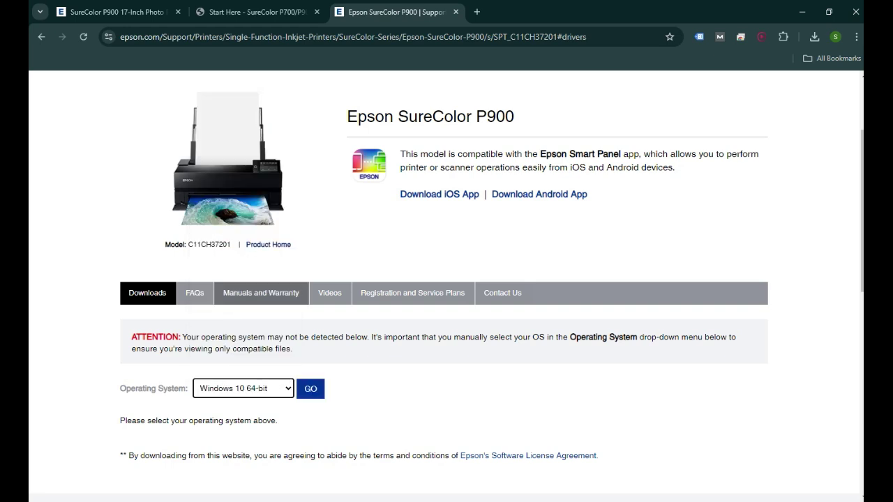
Step: Show the Windows 10 64-bit downloads and download the Drivers and Utilities Combo Package
click(310, 388)
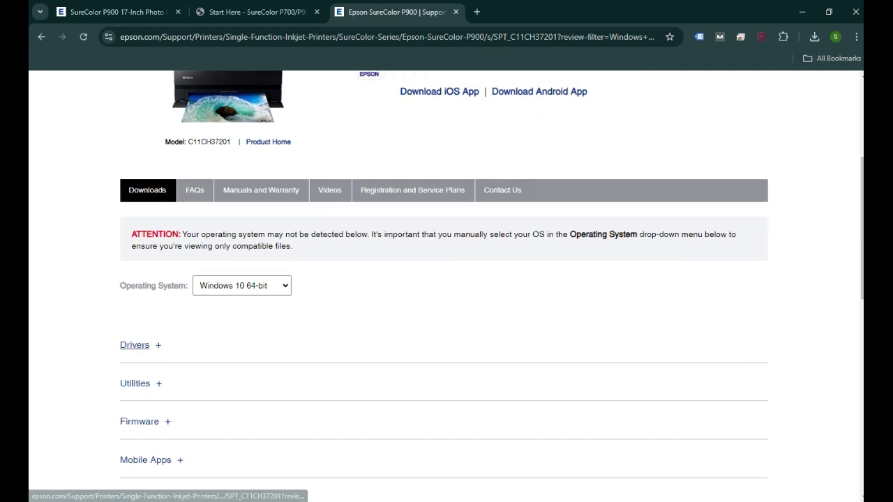
click(134, 345)
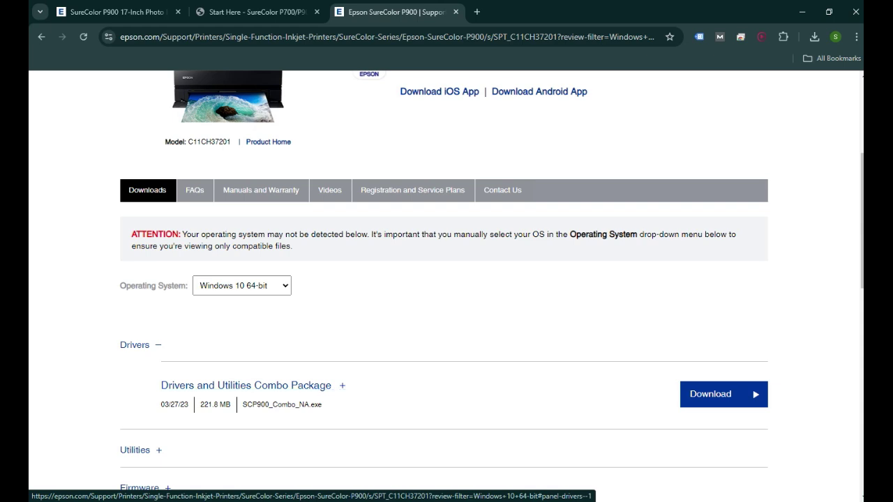
scroll(244, 385, down, 2)
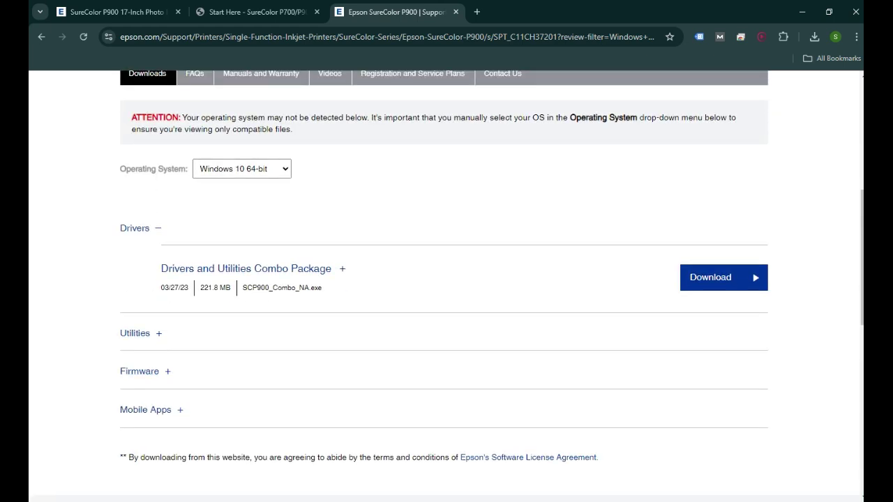
scroll(244, 385, up, 2)
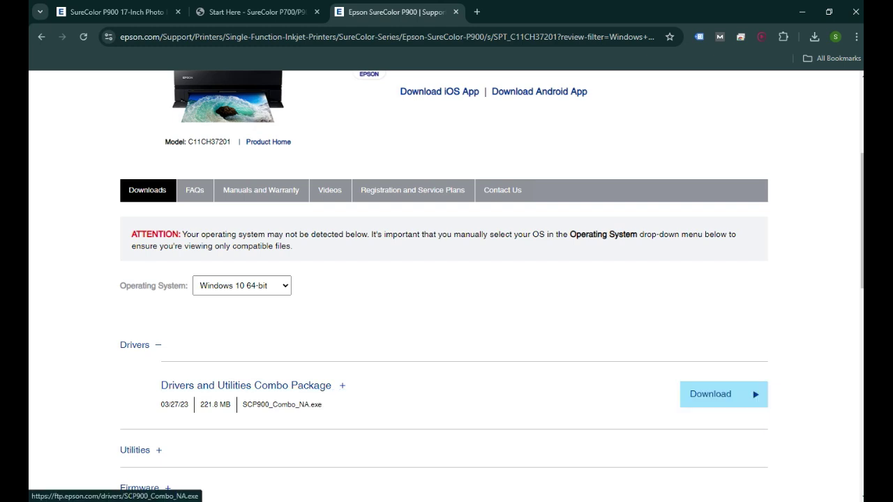
click(135, 344)
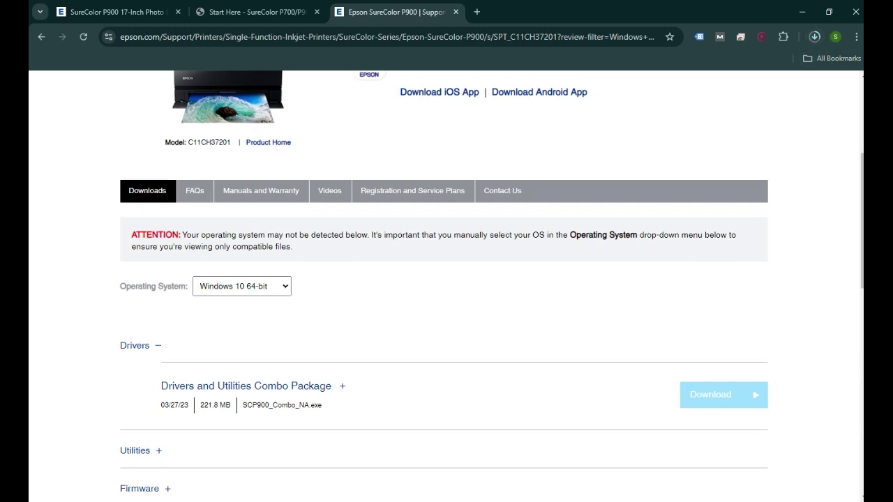
scroll(447, 279, up, 2)
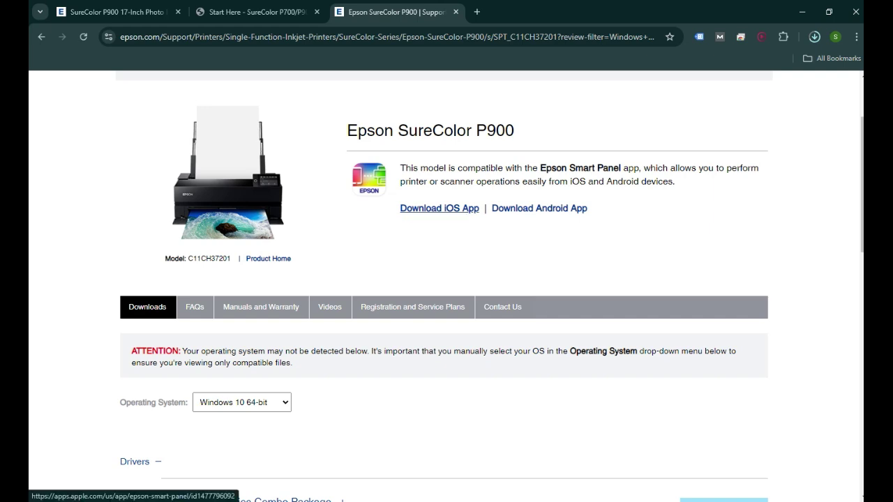
Step: Open the Epson Smart Panel iOS app's App Store page in a new tab
right_click(449, 209)
click(481, 221)
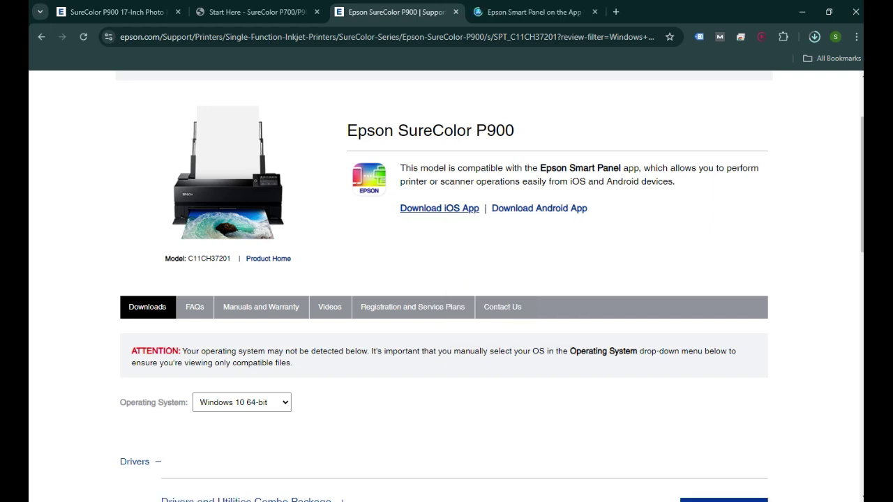
click(534, 12)
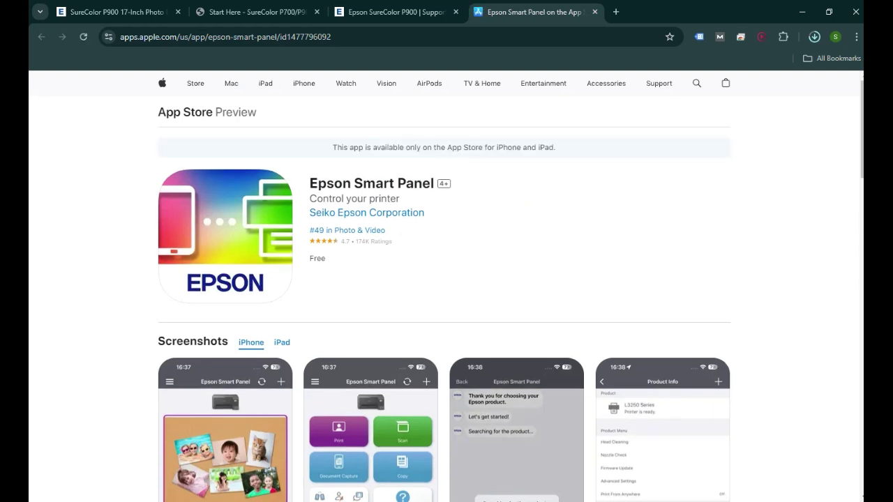
drag(309, 184, 436, 184)
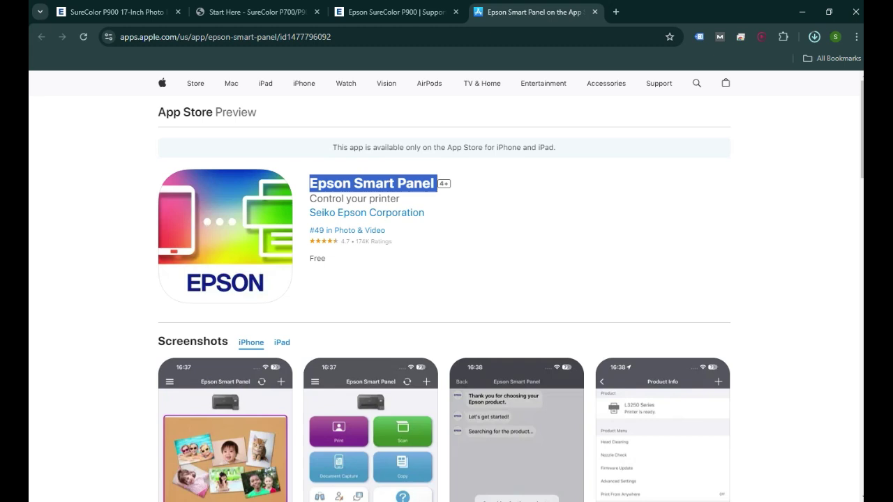
Step: Open the Epson Smart Panel Android app's Google Play page in a new tab
click(395, 12)
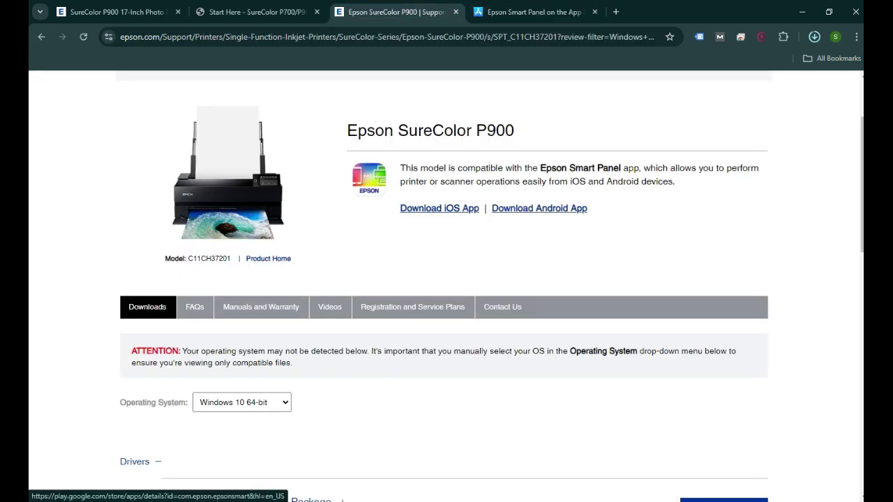
right_click(554, 208)
click(579, 214)
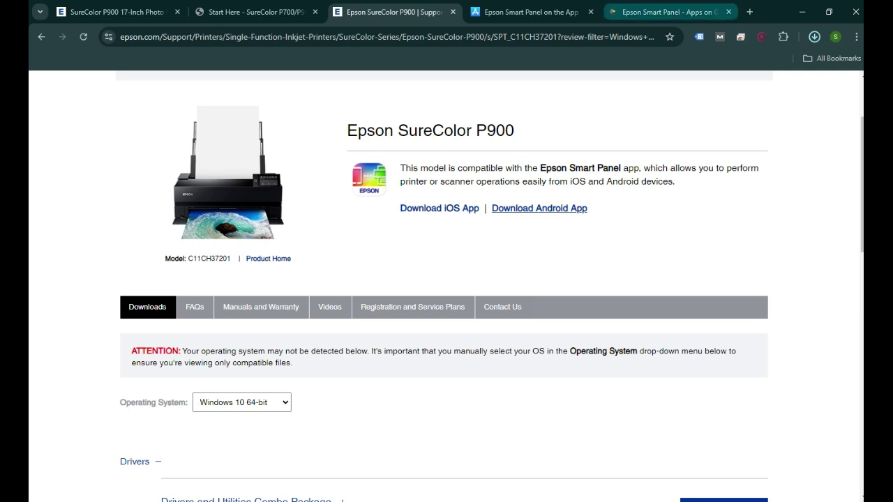
click(663, 12)
drag(71, 159, 389, 158)
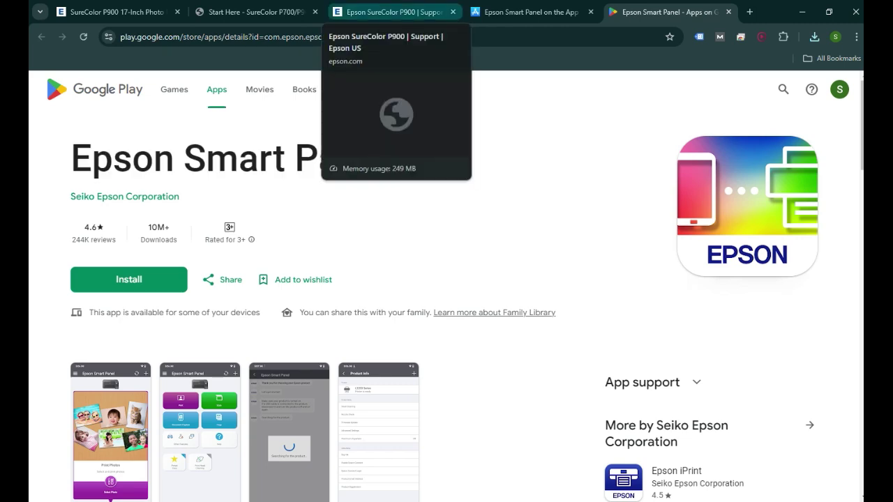
Step: Switch to the 'Start Here - SureColor P700/P900' setup guide PDF tab
click(394, 12)
click(258, 12)
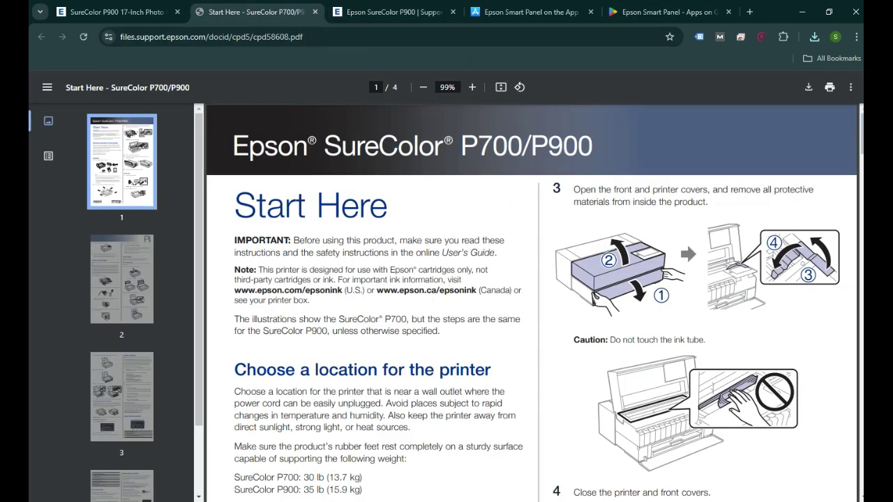